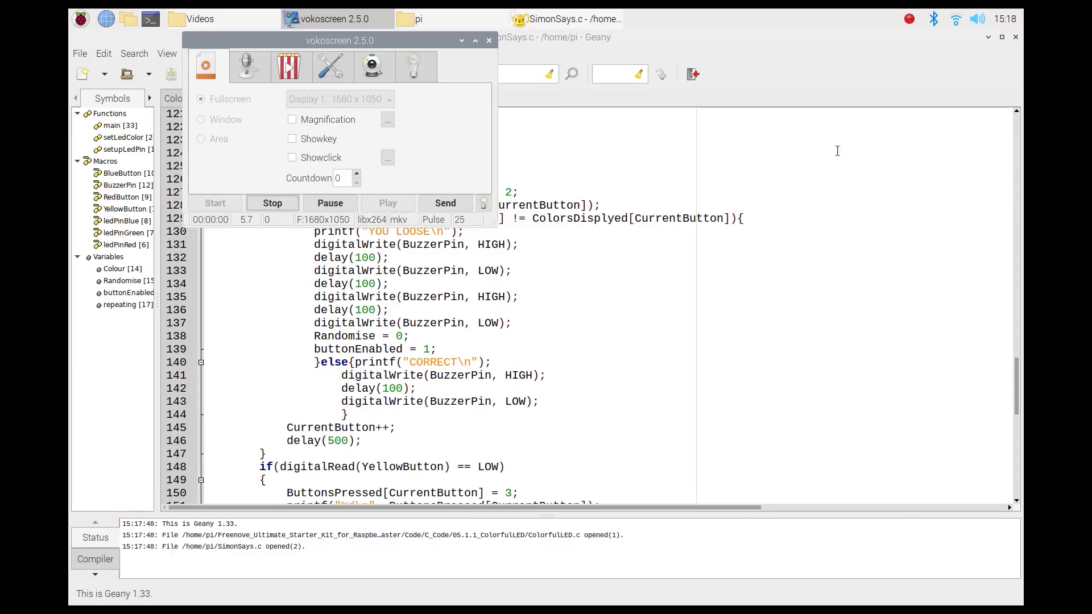
Bring the vokoscreen recorder window up over the terminal showing ADC voltage readings.
{"action": "left_click", "coordinate": [837, 151]}
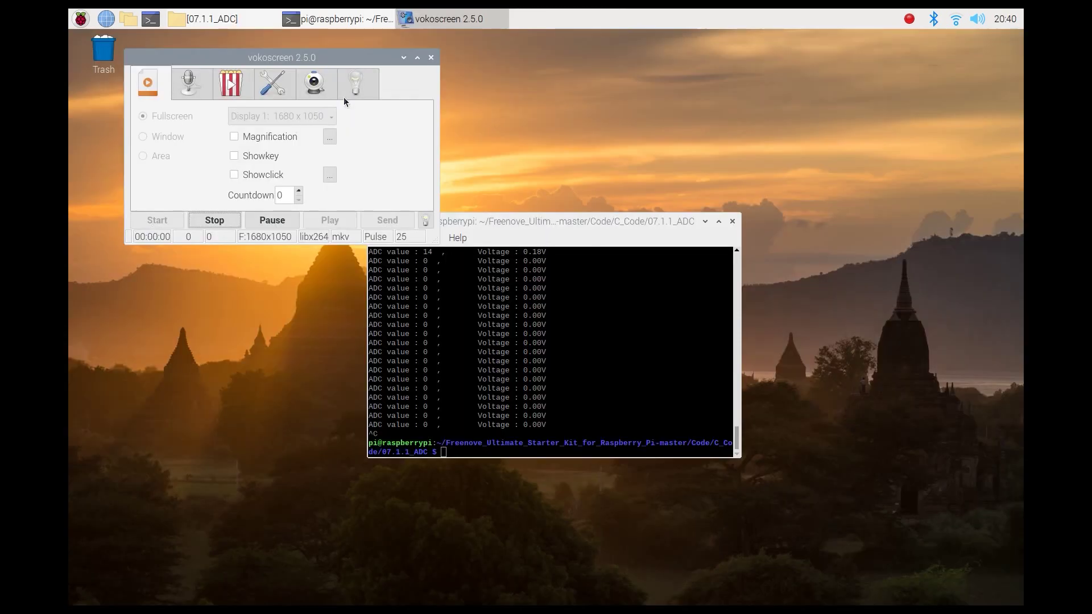
Minimize the vokoscreen 2.5.0 window, leaving only the ADC readings terminal visible.
{"action": "left_click", "coordinate": [402, 57]}
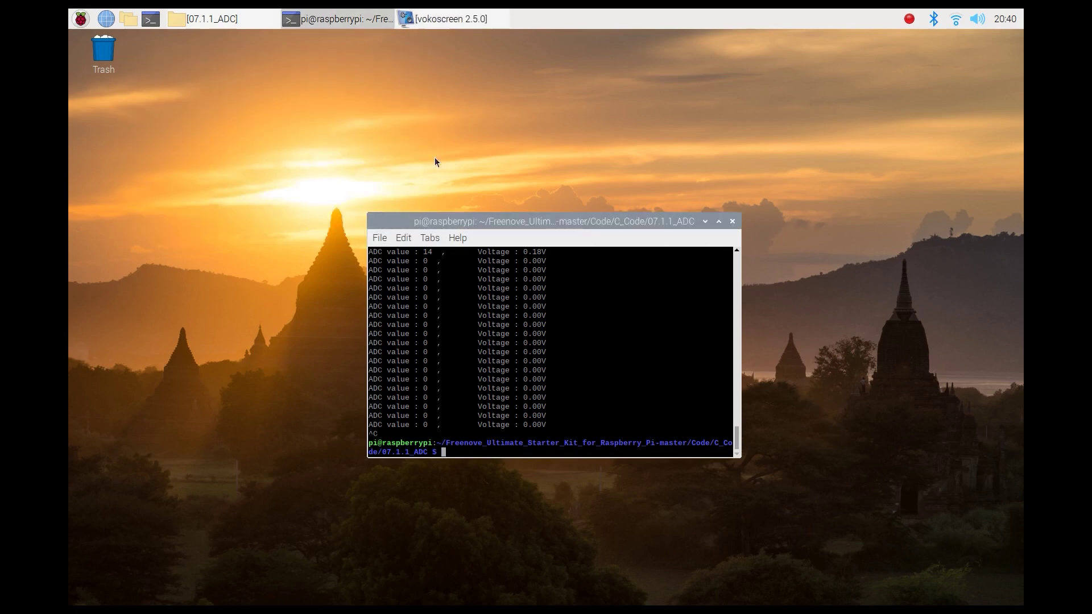